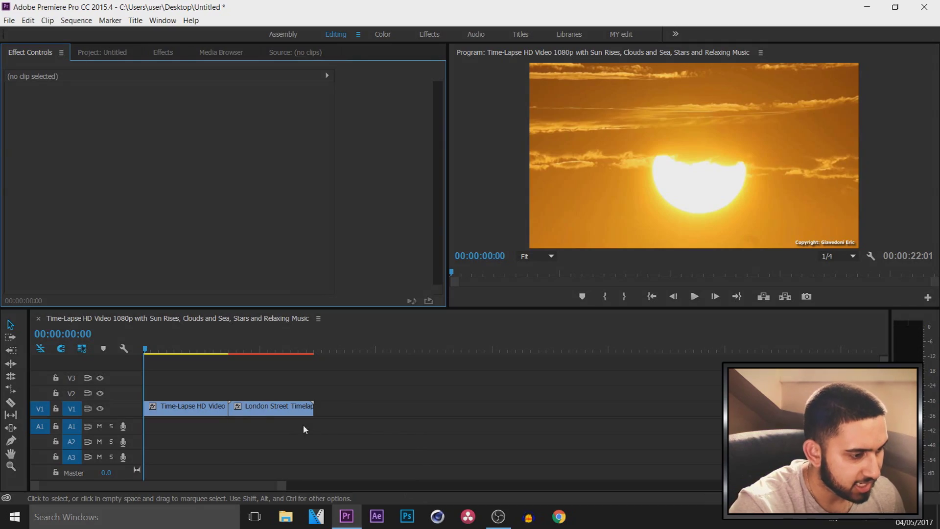
Search the Effects library for 'push' and select the Video Transitions > Slide > Push transition.
drag(146, 349, 213, 370)
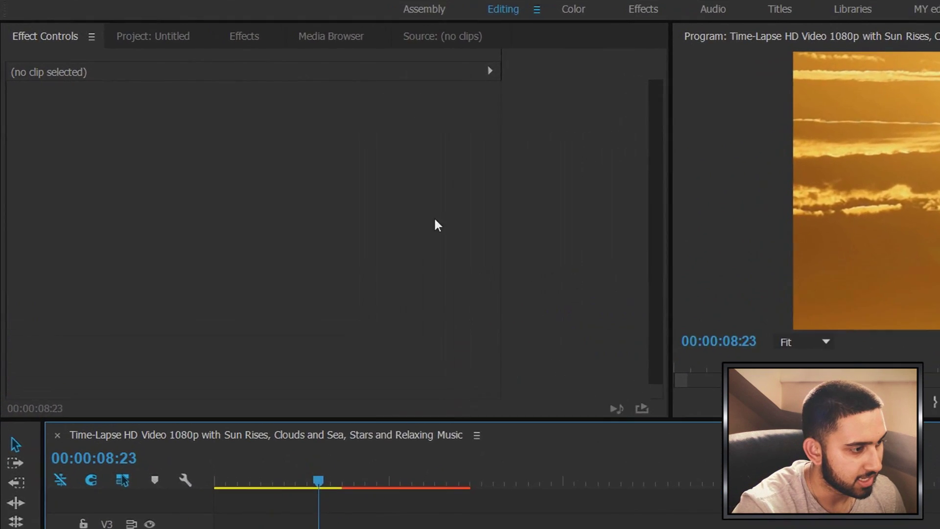
click(168, 52)
click(153, 52)
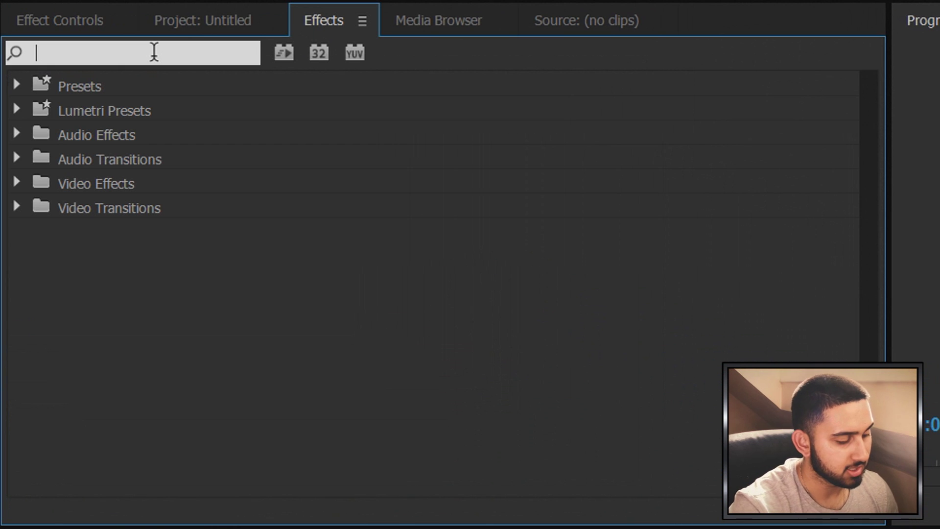
text(push)
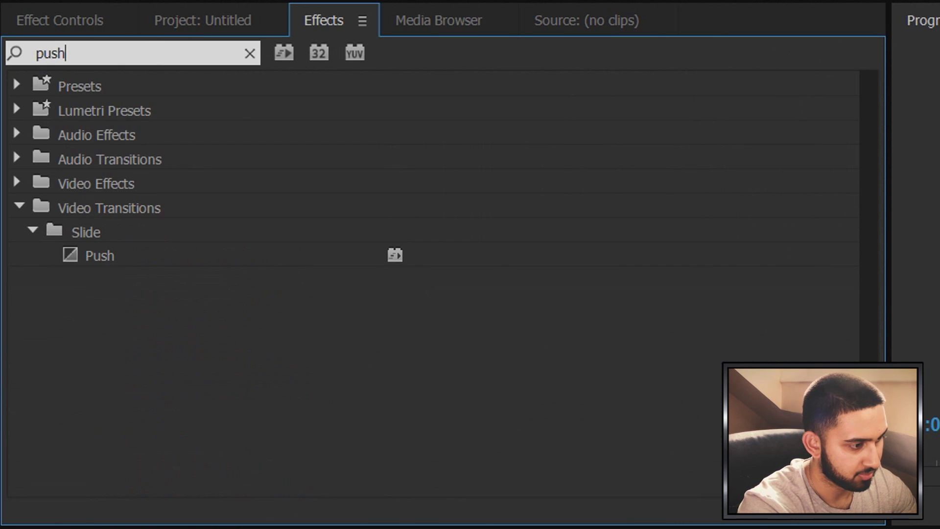
click(91, 214)
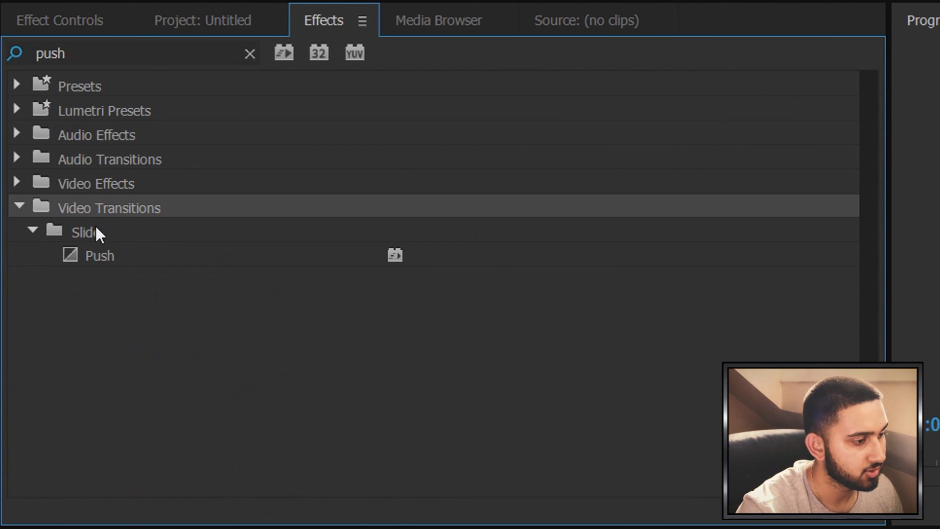
click(93, 230)
click(91, 261)
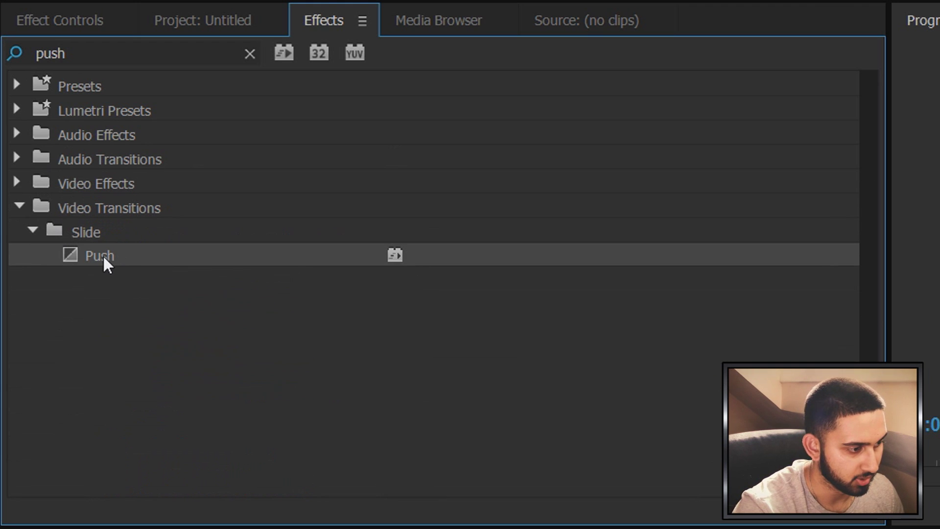
Drop the Push transition onto the cut between the sunset and London Street clips.
drag(86, 254, 460, 528)
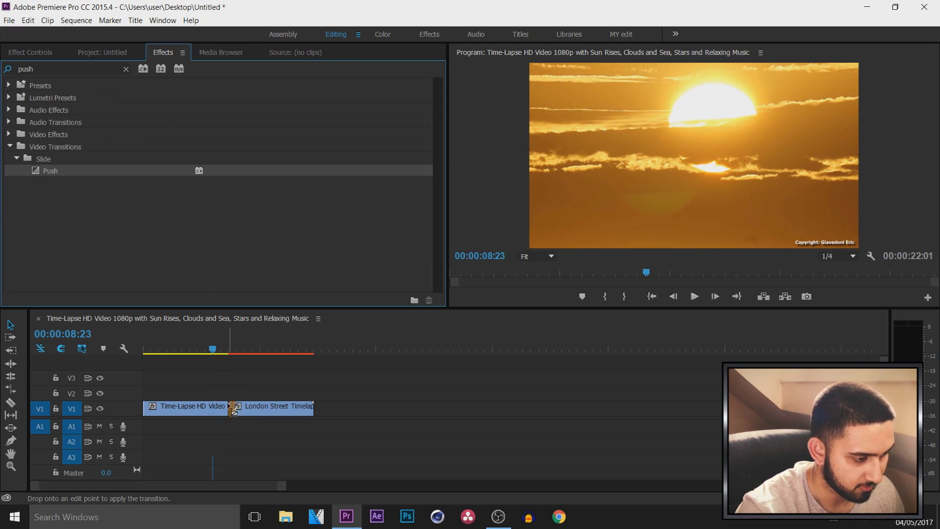
drag(232, 407, 231, 408)
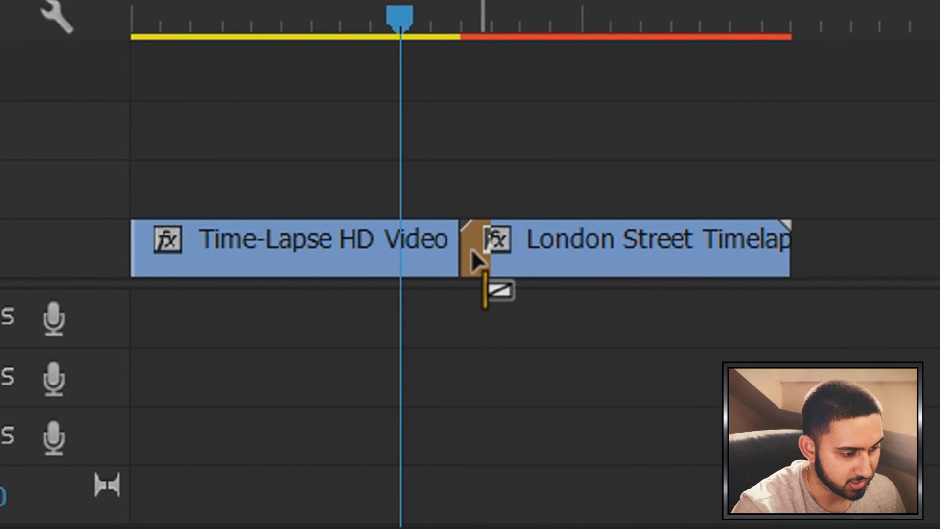
mouse_move(470, 249)
mouse_down()
mouse_move(485, 245)
mouse_move(493, 260)
mouse_move(474, 258)
mouse_move(474, 267)
mouse_up()
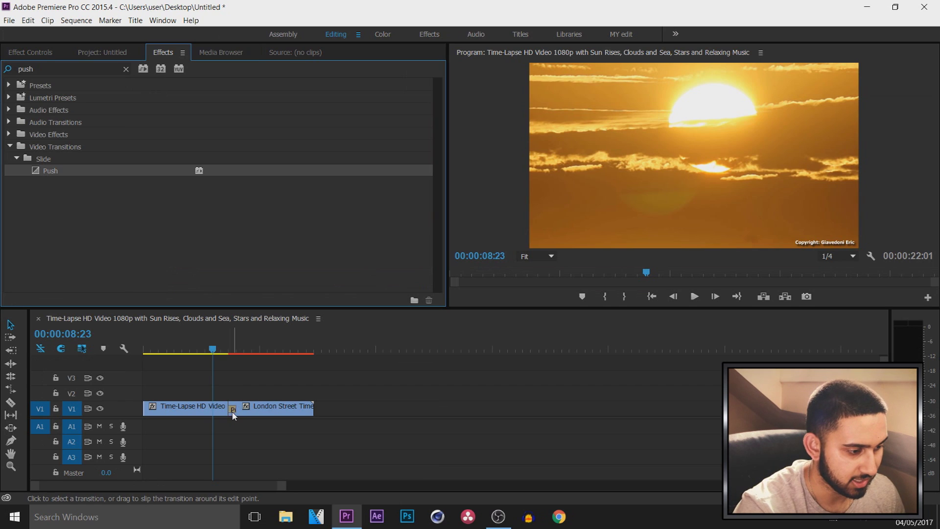
key(Down)
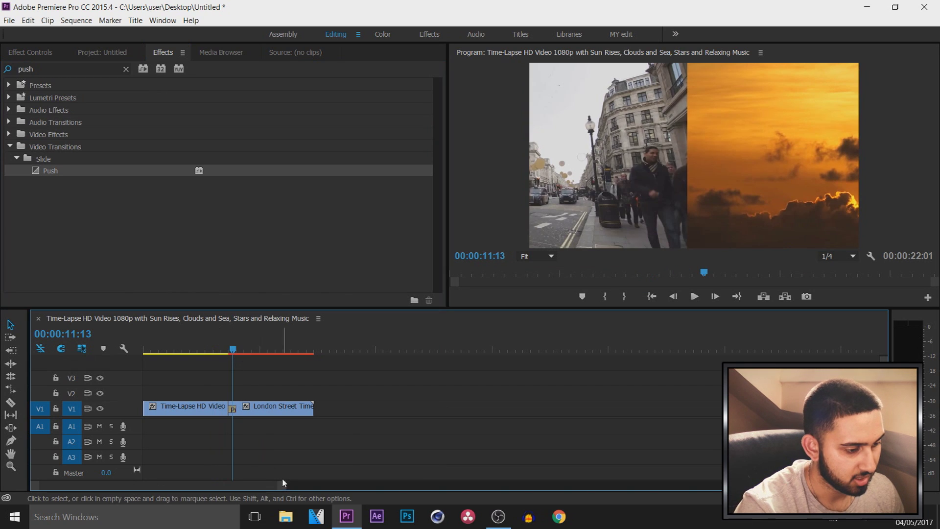
drag(284, 485, 178, 486)
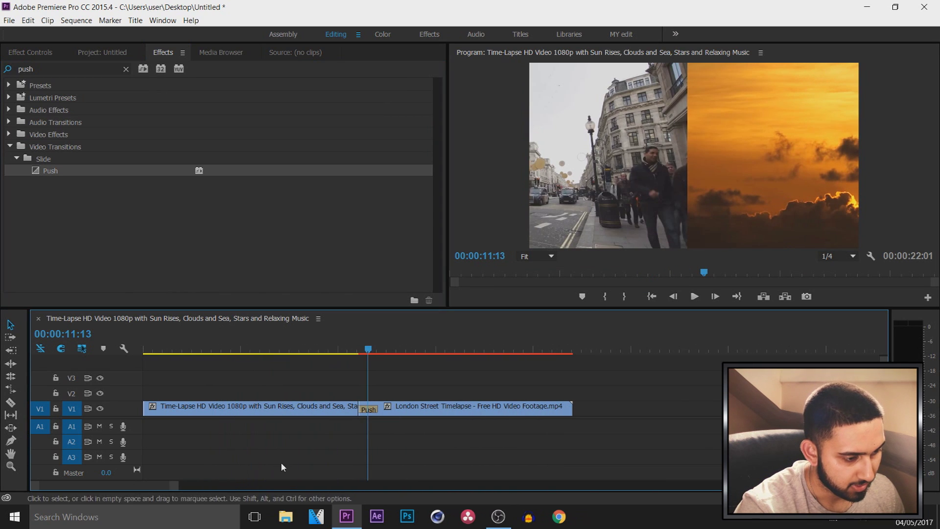
double_click(372, 411)
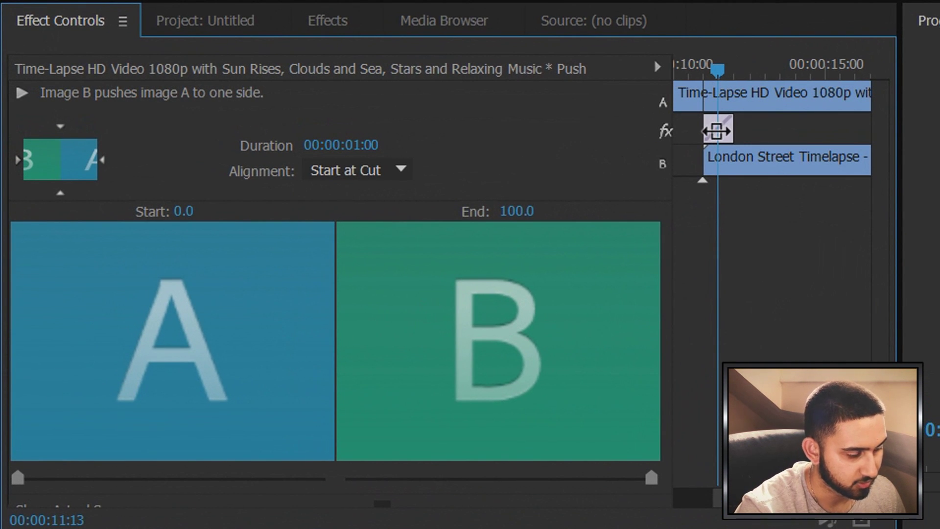
Center the Push transition at the cut and preview it.
mouse_move(716, 131)
mouse_down()
mouse_move(695, 131)
mouse_move(707, 131)
mouse_up()
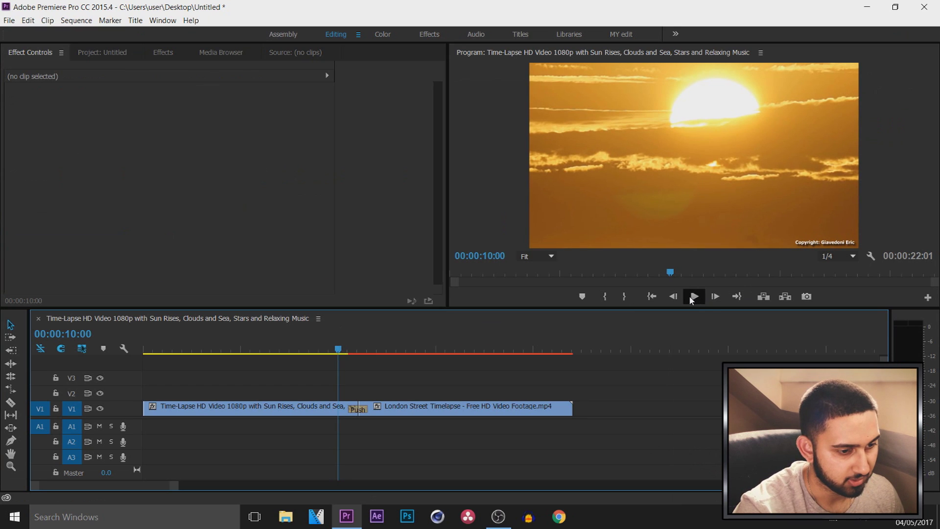
click(692, 298)
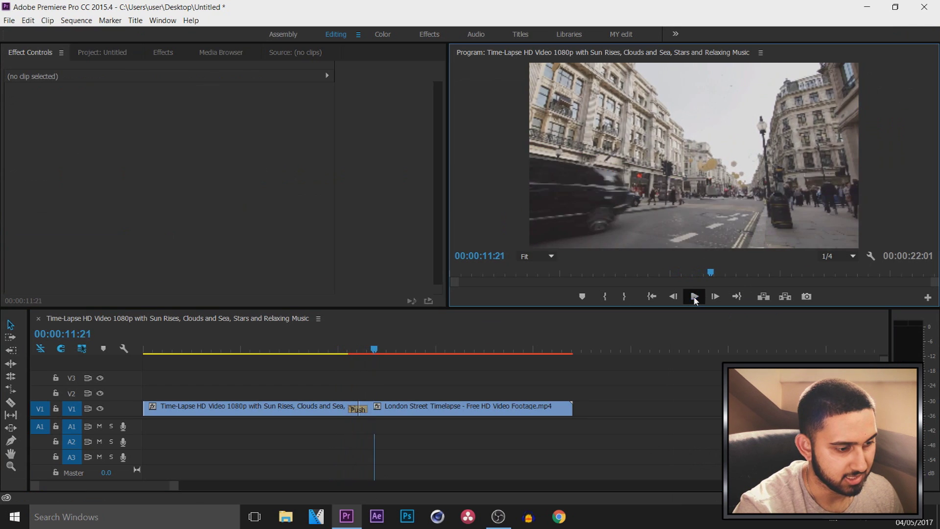
click(694, 297)
click(351, 349)
drag(353, 350, 354, 350)
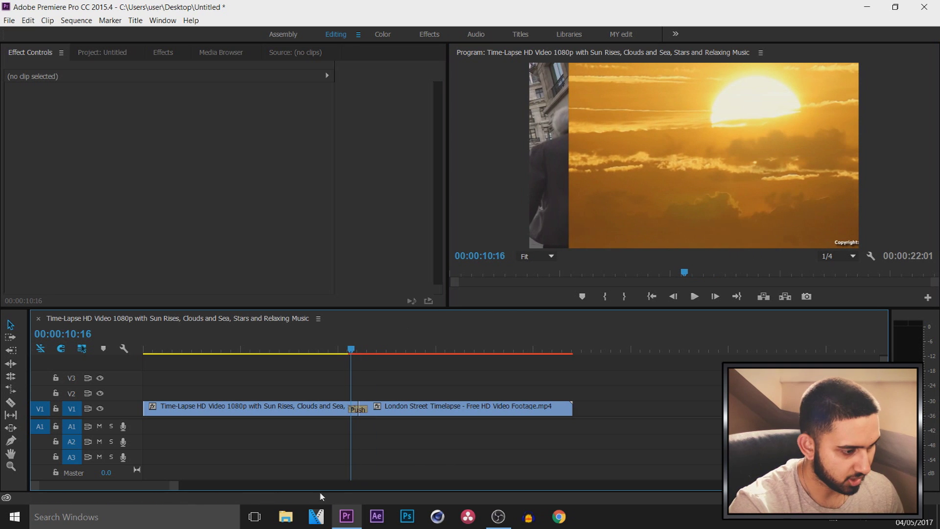
drag(174, 487, 136, 487)
Set the Push direction to right-to-left so the London footage pushes in sideways.
click(521, 411)
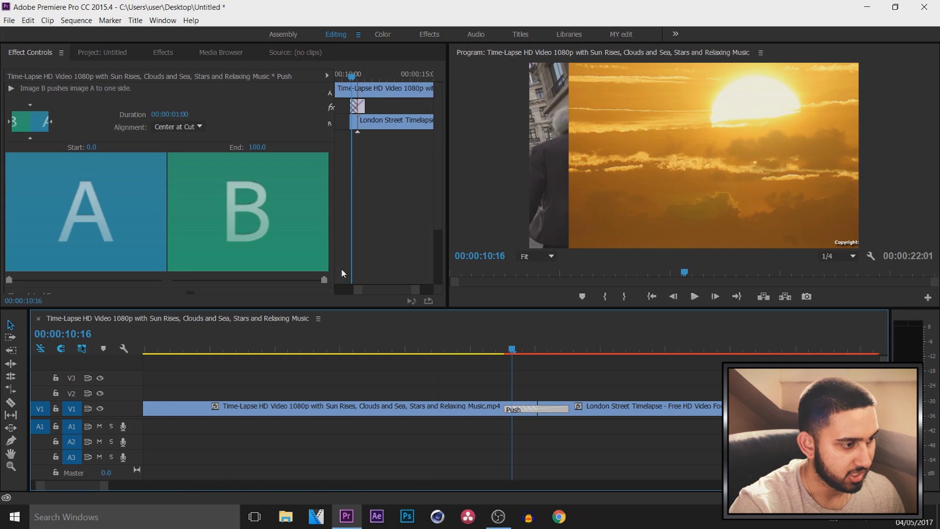
mouse_move(512, 351)
mouse_down()
mouse_move(498, 350)
mouse_move(523, 353)
mouse_up()
click(33, 104)
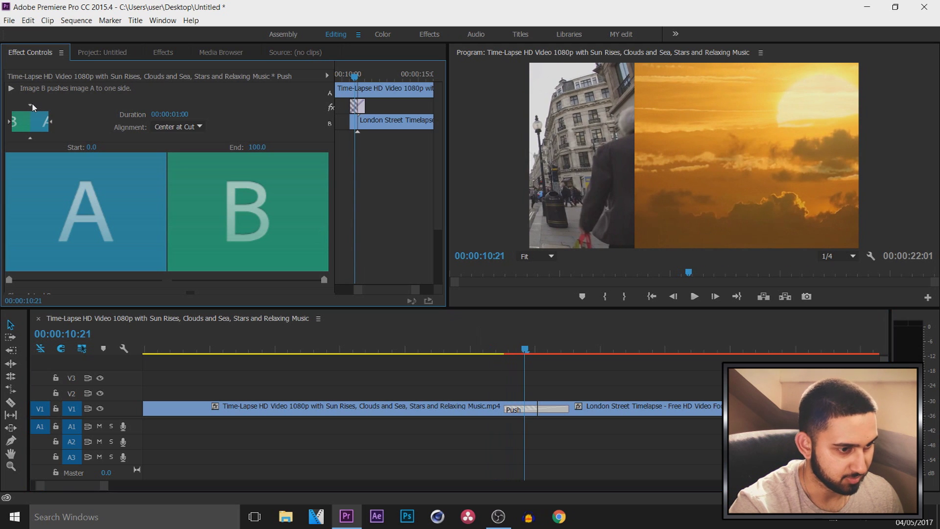
click(30, 105)
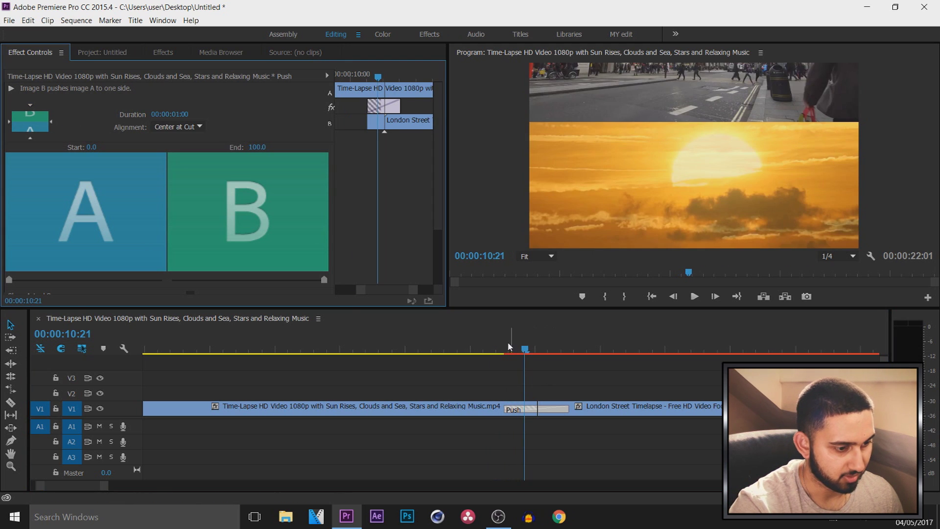
drag(501, 349, 529, 351)
click(30, 138)
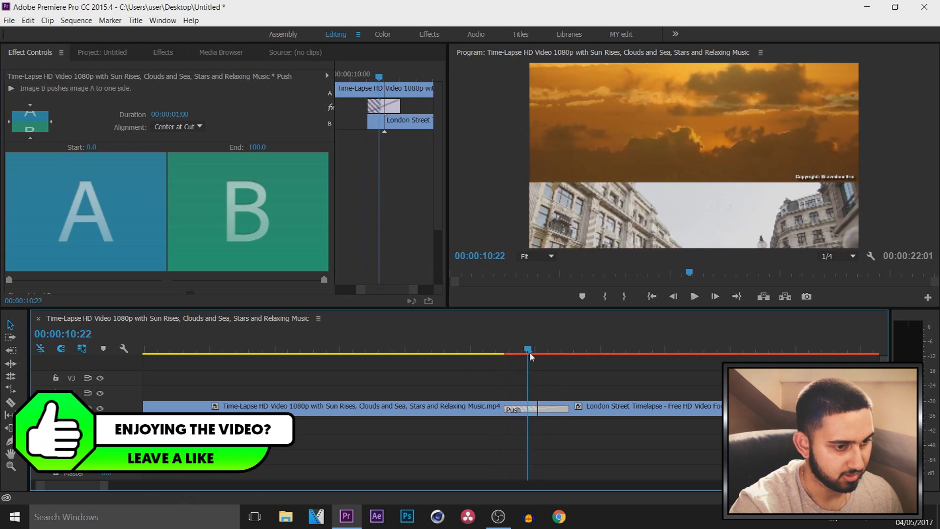
click(51, 121)
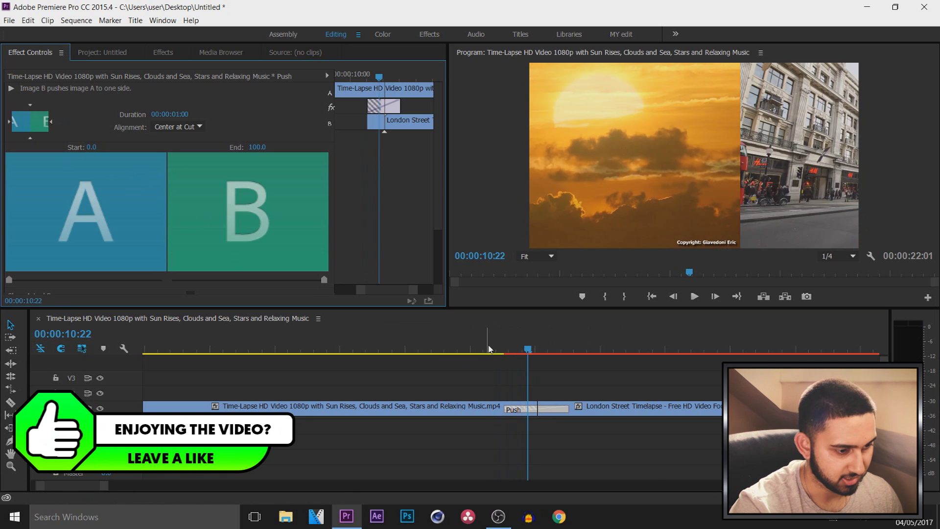
drag(528, 349, 496, 398)
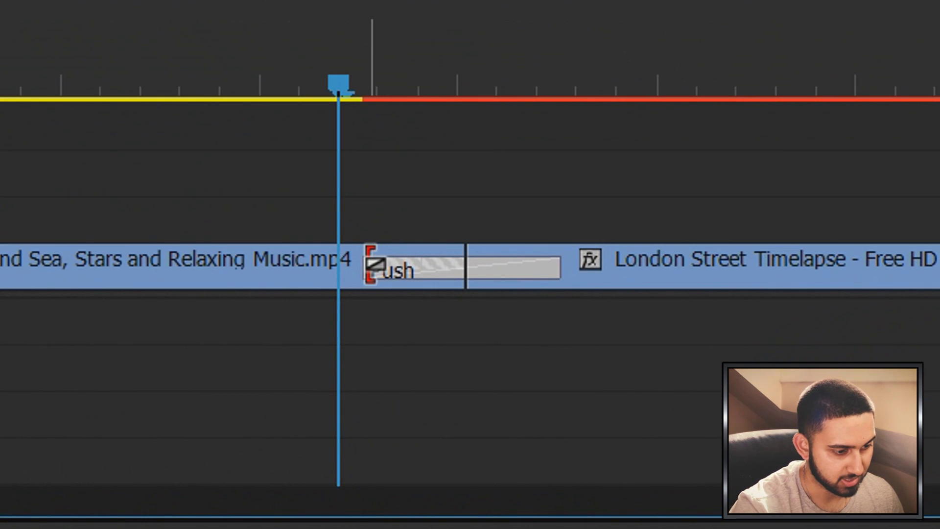
Trim the Push transition's edges to a duration of 00:00:00:07.
drag(375, 265, 428, 286)
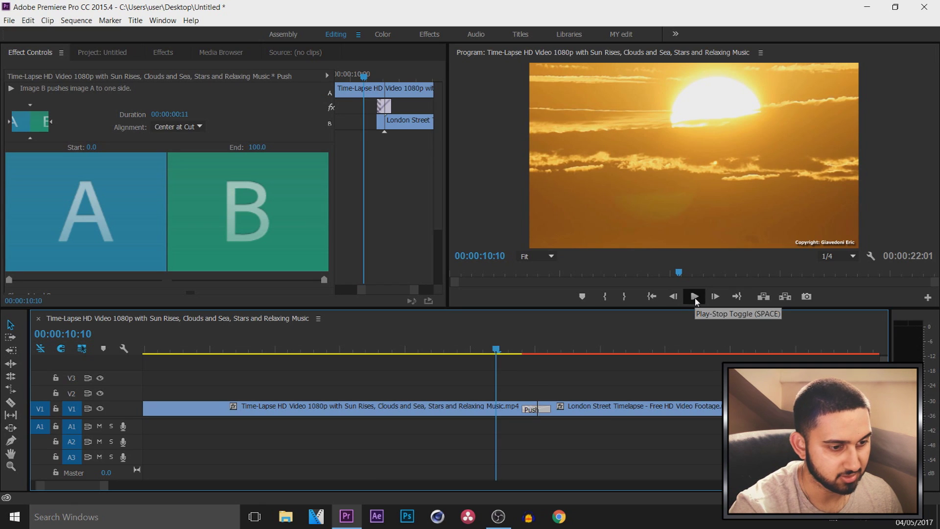
click(694, 296)
key(space)
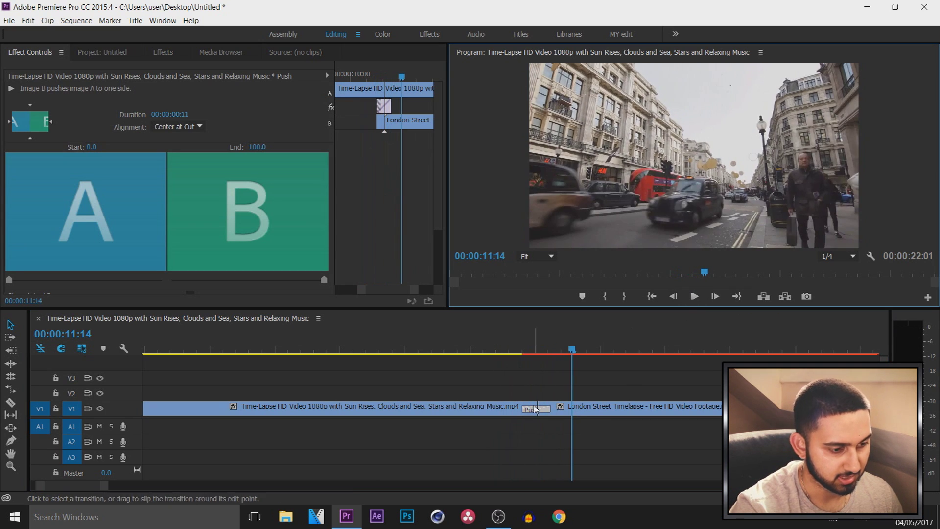
click(526, 409)
drag(527, 409, 534, 409)
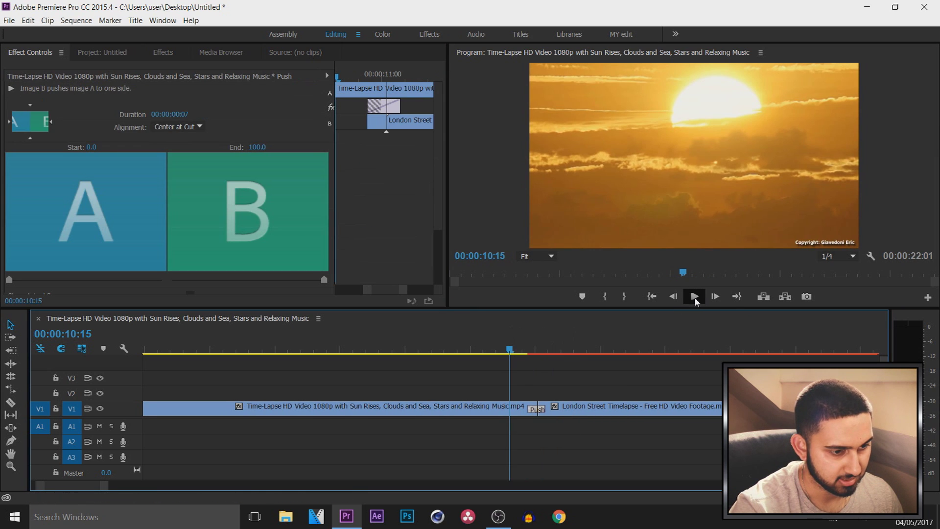
Play and scrub through the seven-frame push to check its speed.
click(694, 297)
click(694, 296)
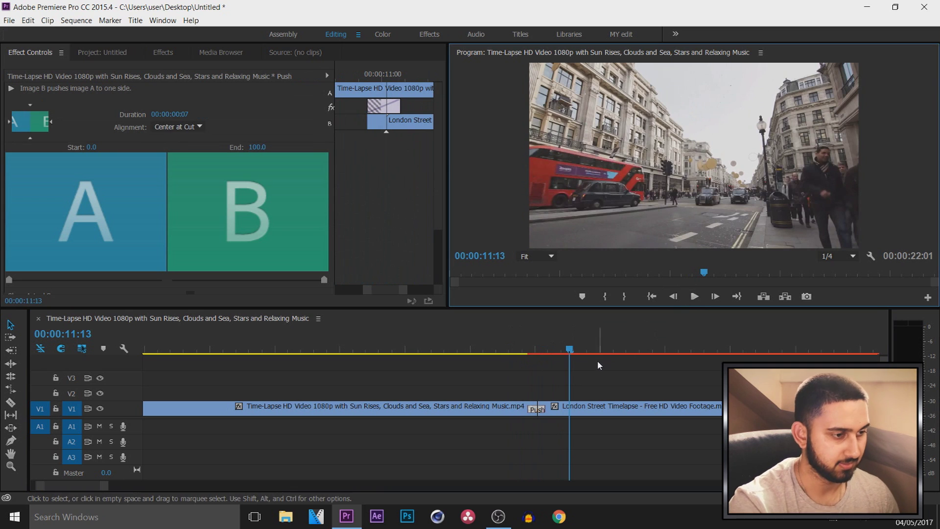
click(521, 349)
click(694, 297)
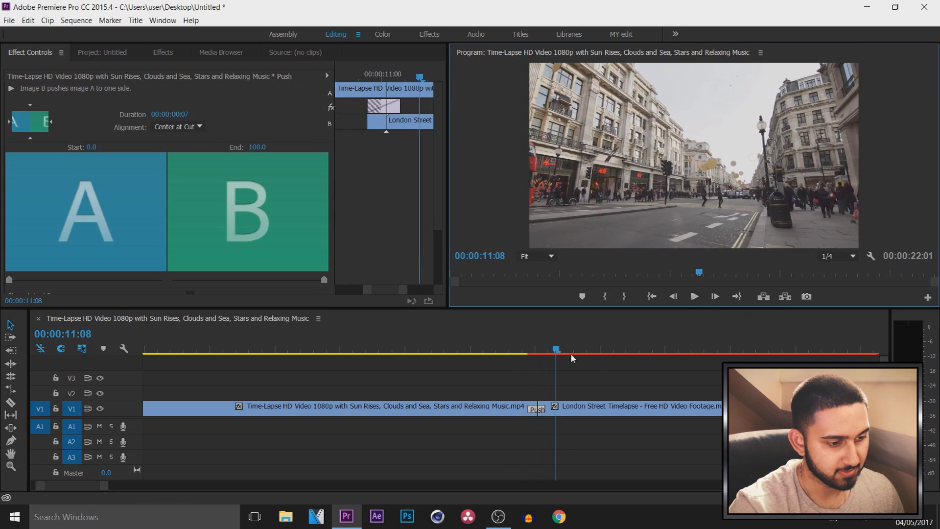
click(518, 348)
mouse_move(517, 347)
mouse_down()
mouse_move(538, 347)
mouse_move(528, 349)
mouse_up()
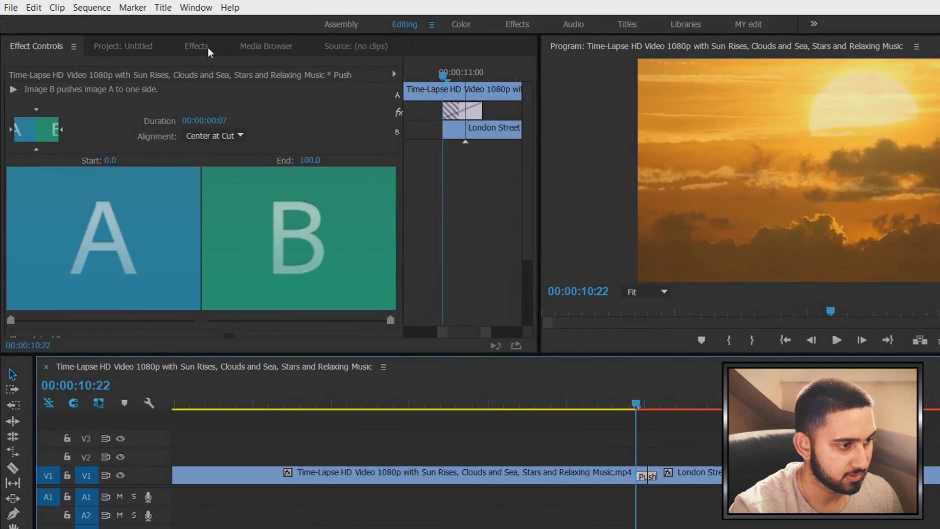
click(171, 53)
Search the Effects for 'directional' and select Video Effects > Blur & Sharpen > Directional Blur.
click(181, 62)
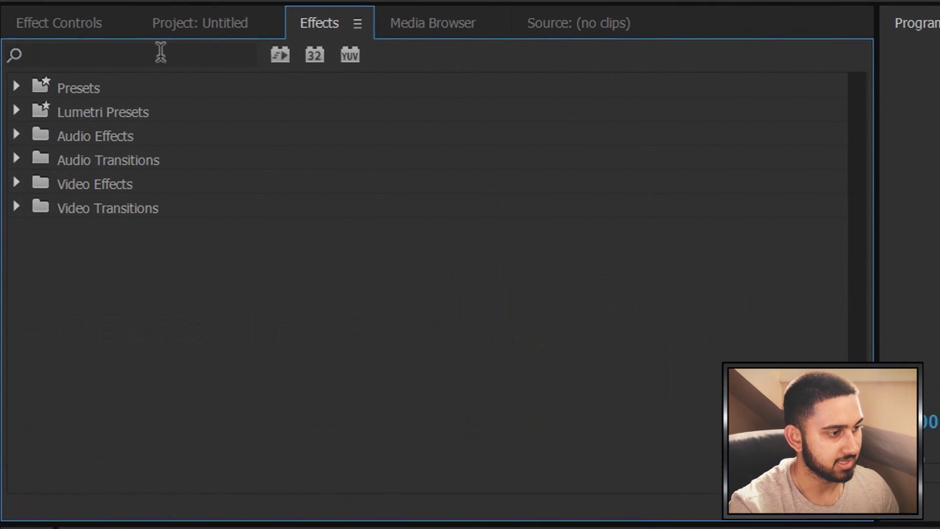
click(117, 61)
text(directional)
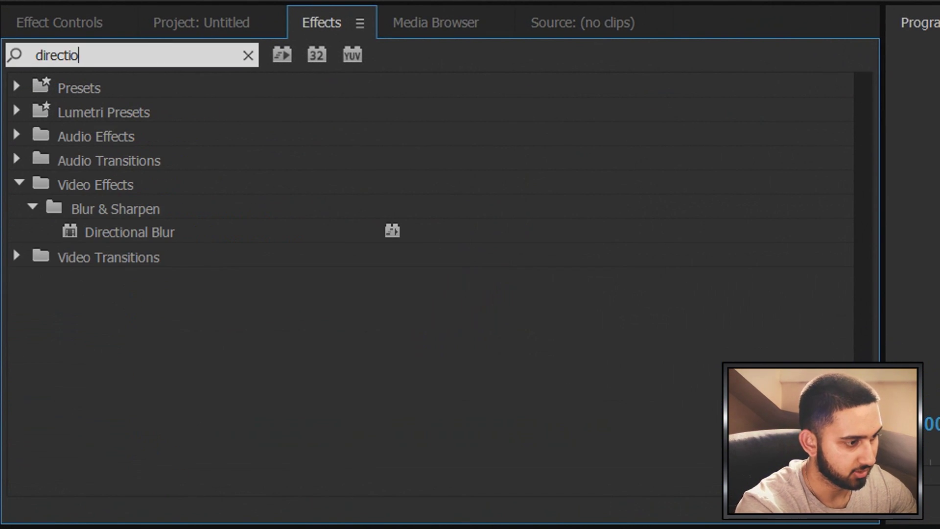
click(104, 190)
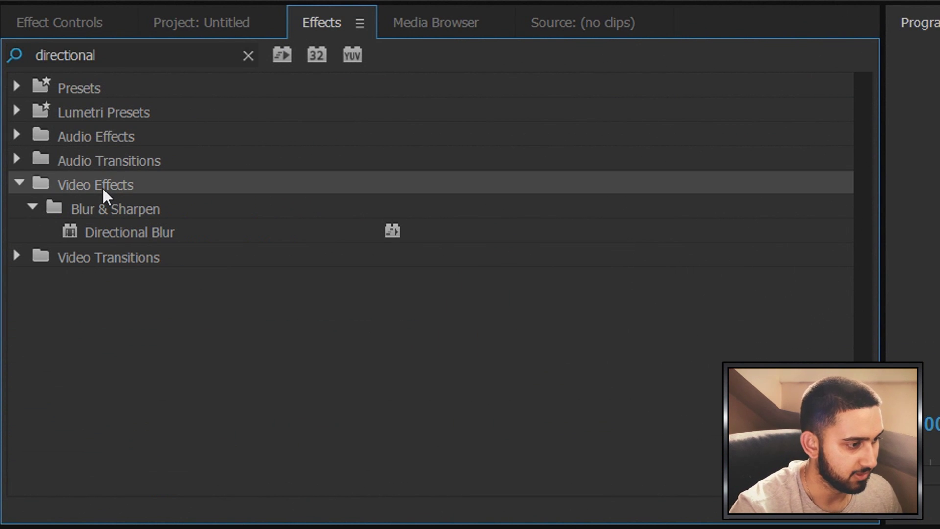
click(110, 237)
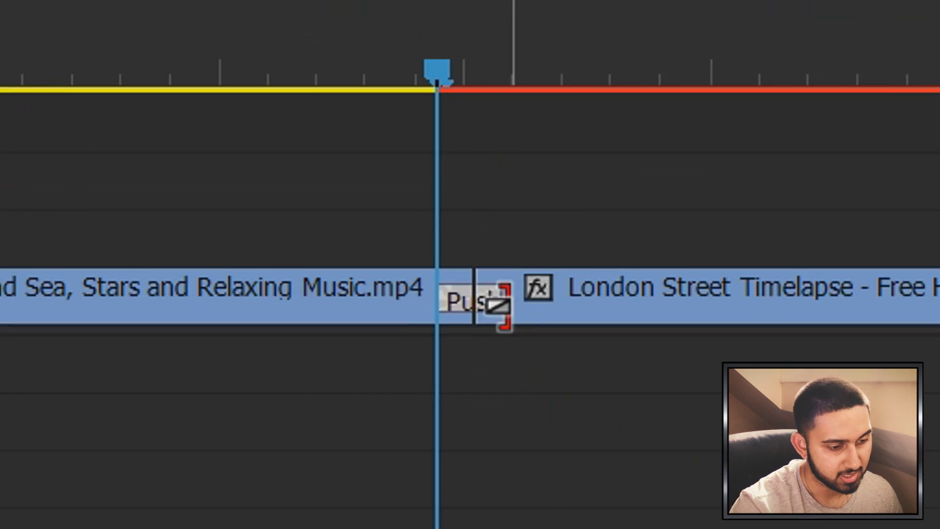
drag(495, 313, 431, 274)
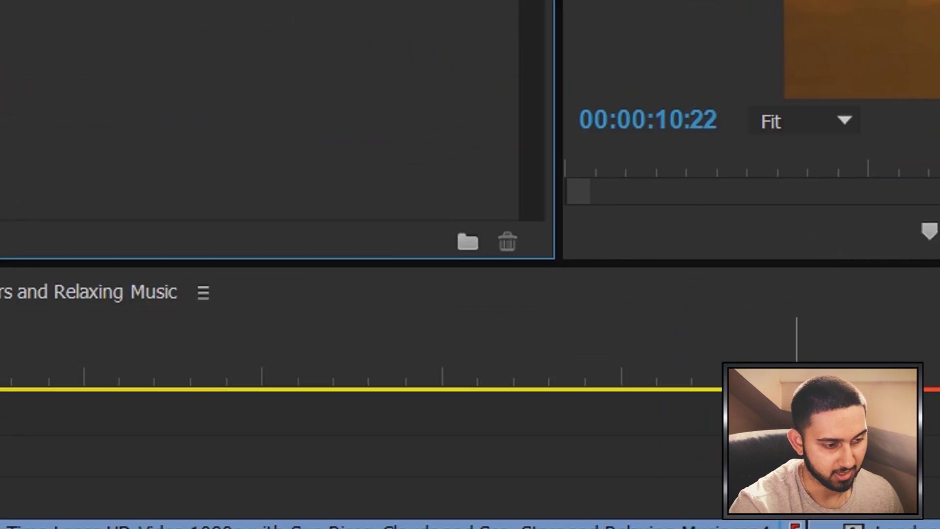
Create a new adjustment layer in the Project panel with default settings.
click(227, 25)
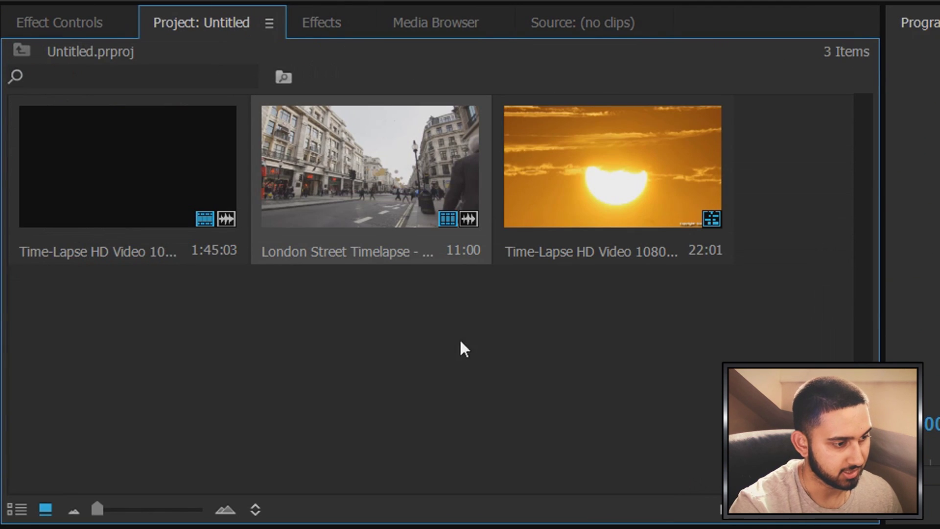
right_click(355, 341)
mouse_move(306, 175)
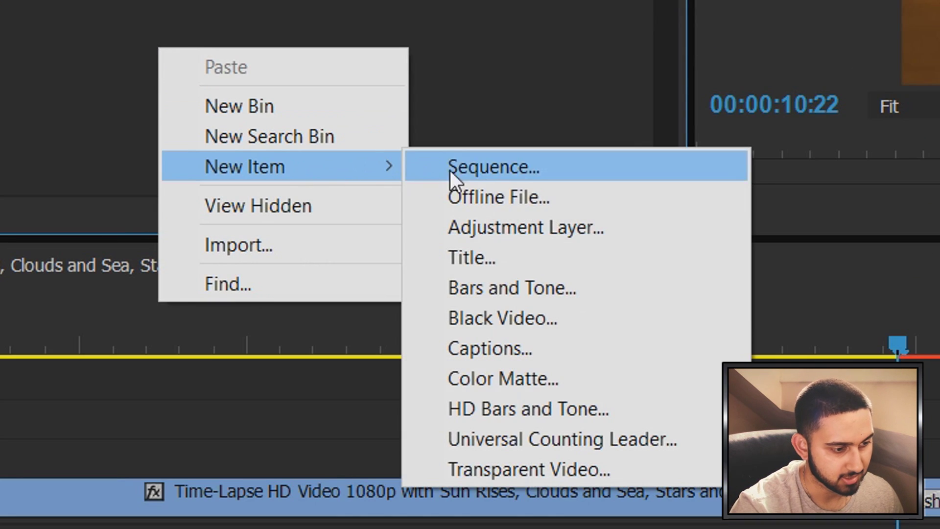
click(579, 224)
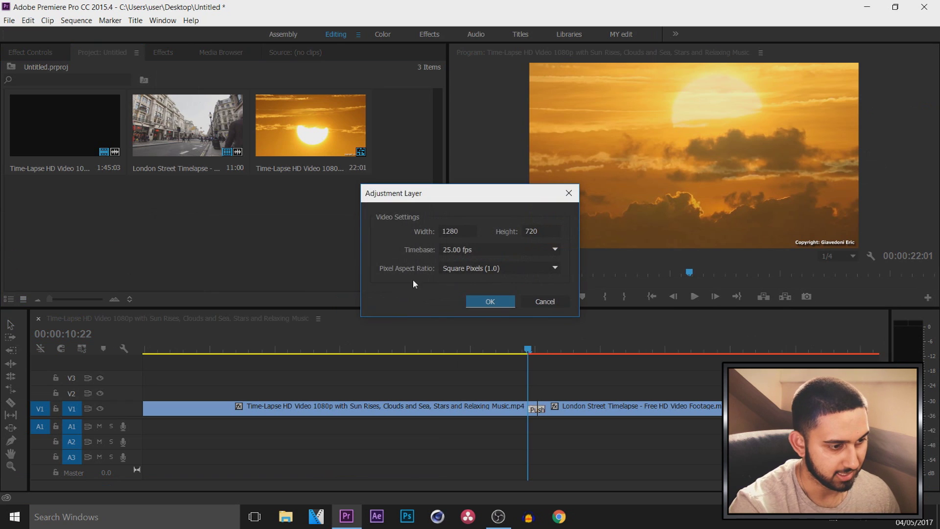
click(490, 302)
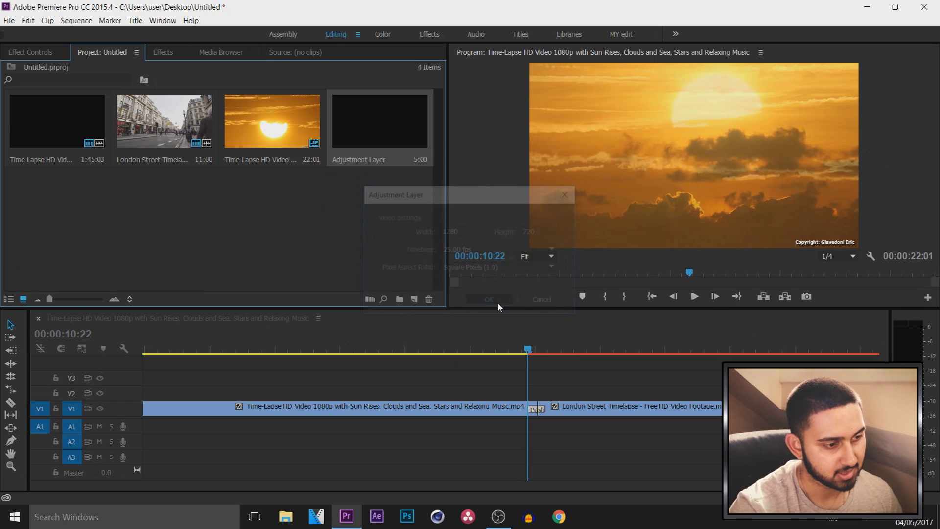
Place the adjustment layer on track V2 and trim it to span the Push transition.
drag(406, 210, 519, 391)
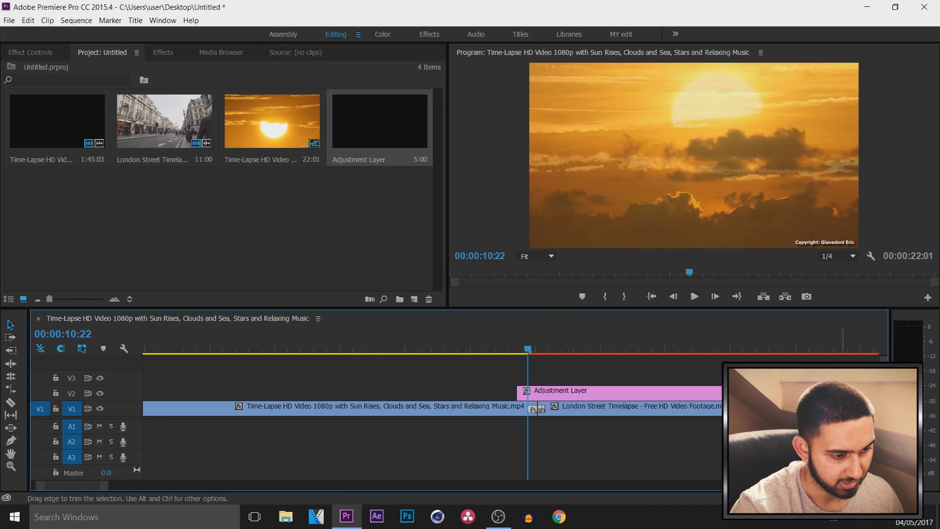
drag(734, 392, 550, 391)
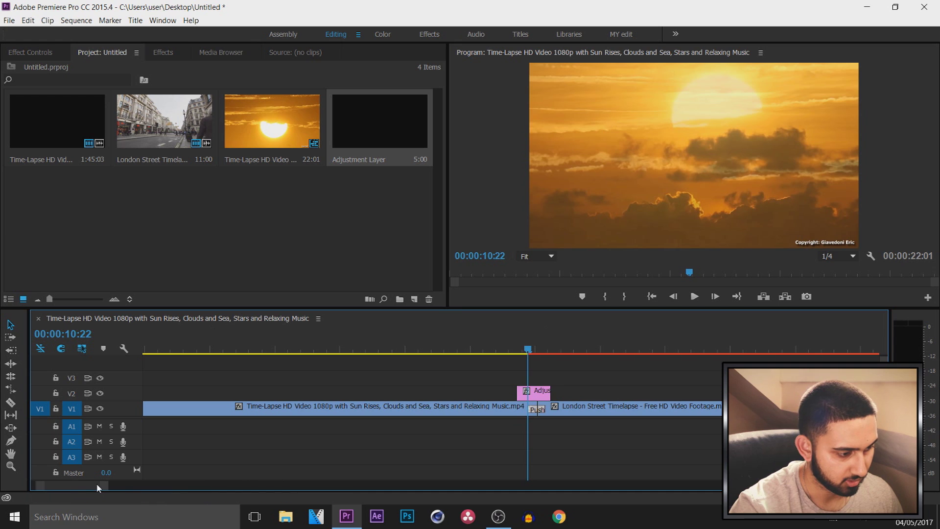
drag(98, 487, 70, 487)
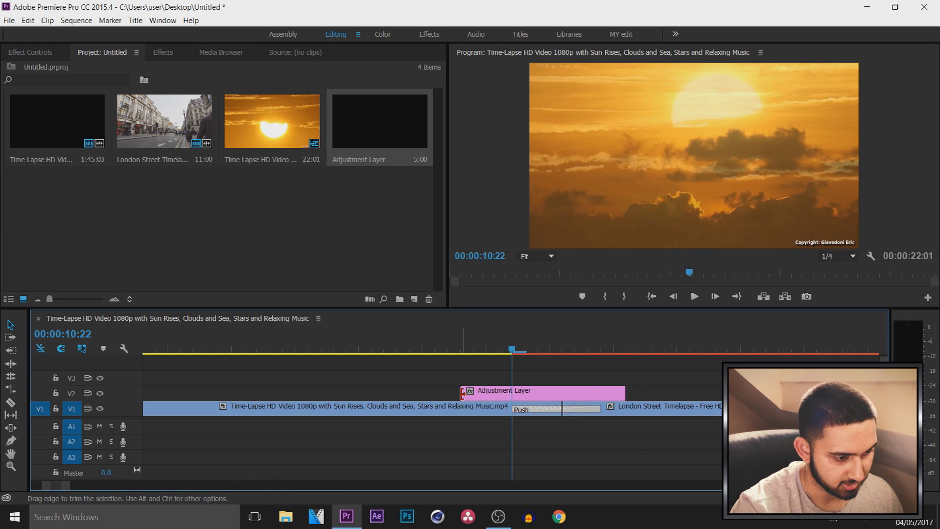
drag(462, 393, 499, 395)
click(592, 390)
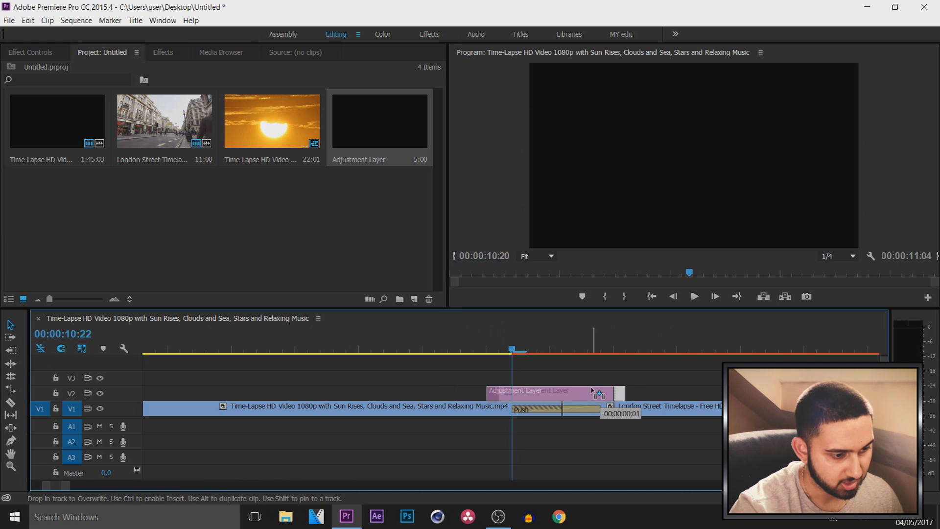
drag(592, 389, 580, 389)
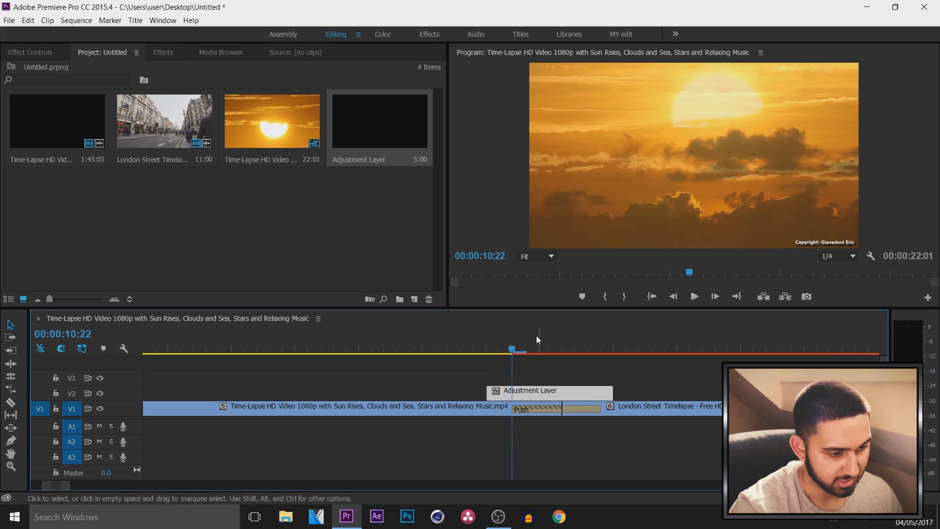
mouse_move(512, 350)
mouse_down()
mouse_move(600, 349)
mouse_move(524, 350)
mouse_move(511, 364)
mouse_up()
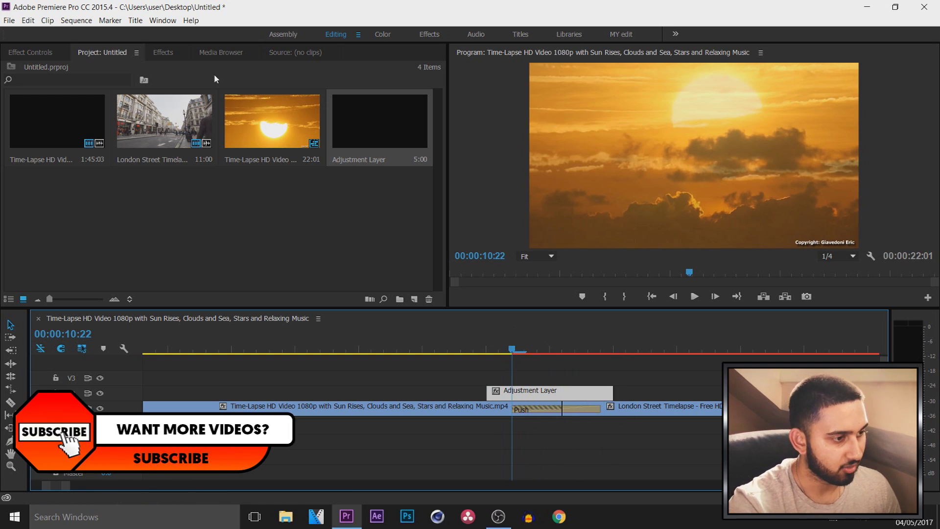
click(163, 53)
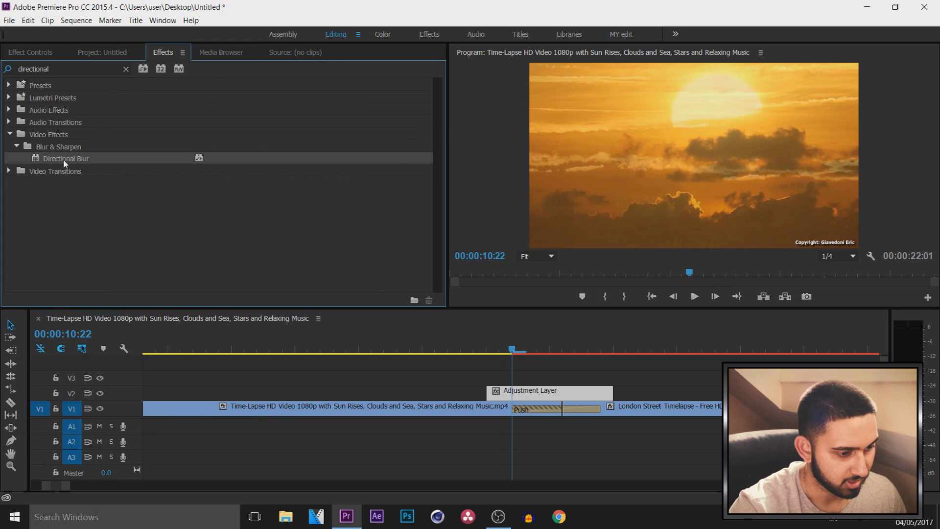
Apply Directional Blur to the adjustment layer and set its Direction to 90°.
drag(523, 390, 525, 395)
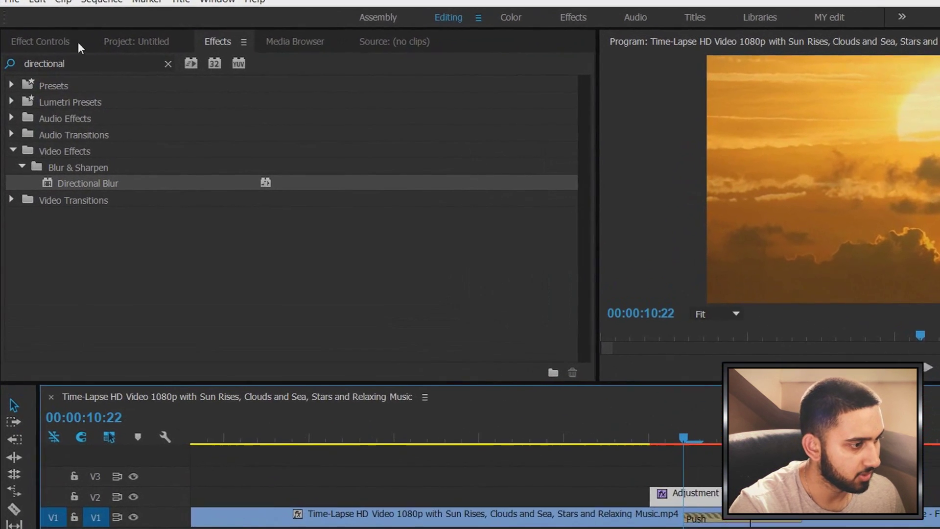
click(30, 50)
scroll(668, 142, down, 2)
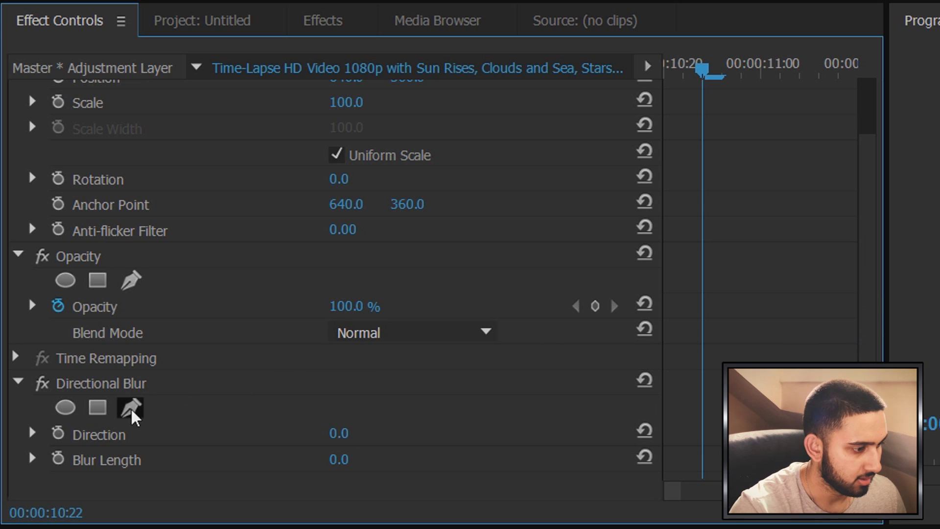
click(342, 433)
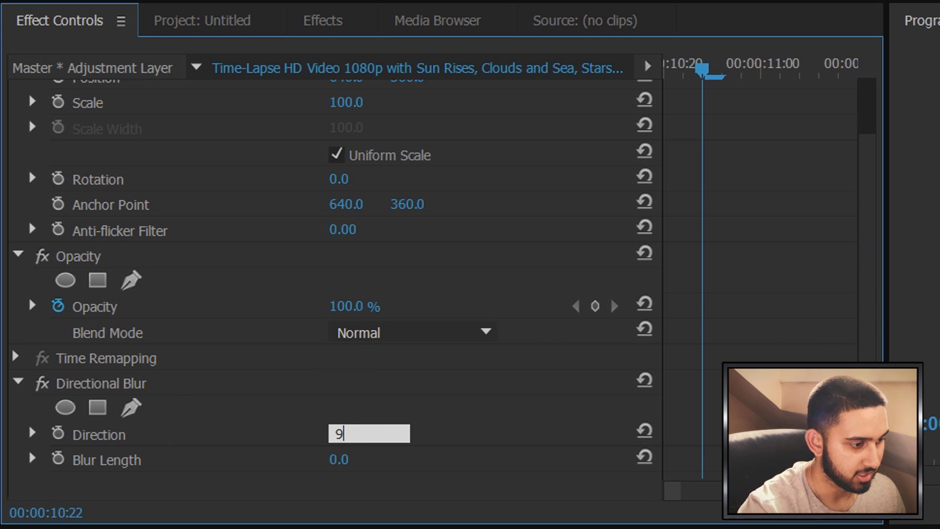
key(Return)
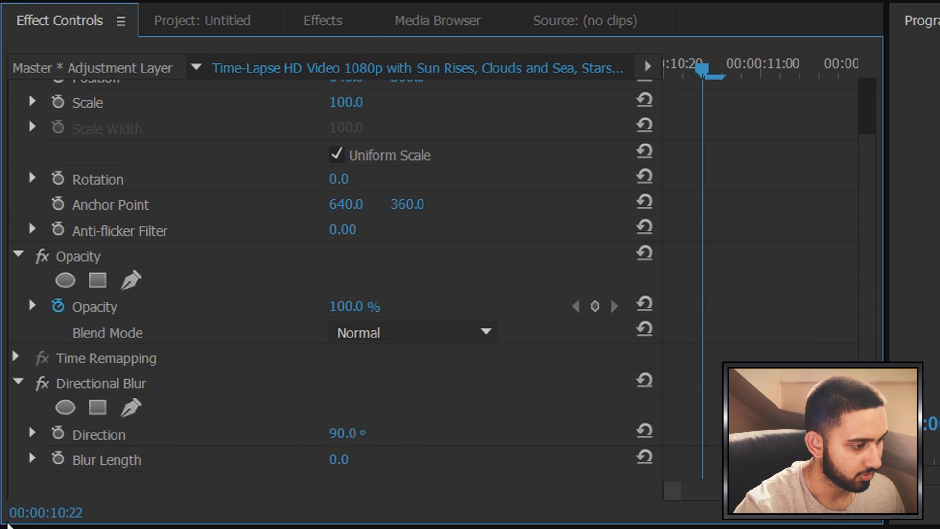
Keyframe Blur Length at 0 at 10:22, then 45 at 11:01.
click(59, 462)
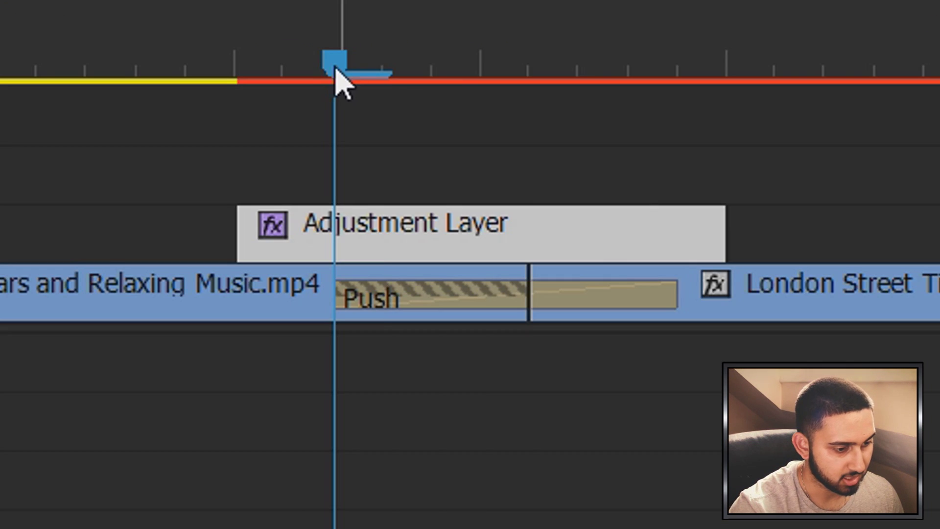
drag(337, 69, 524, 66)
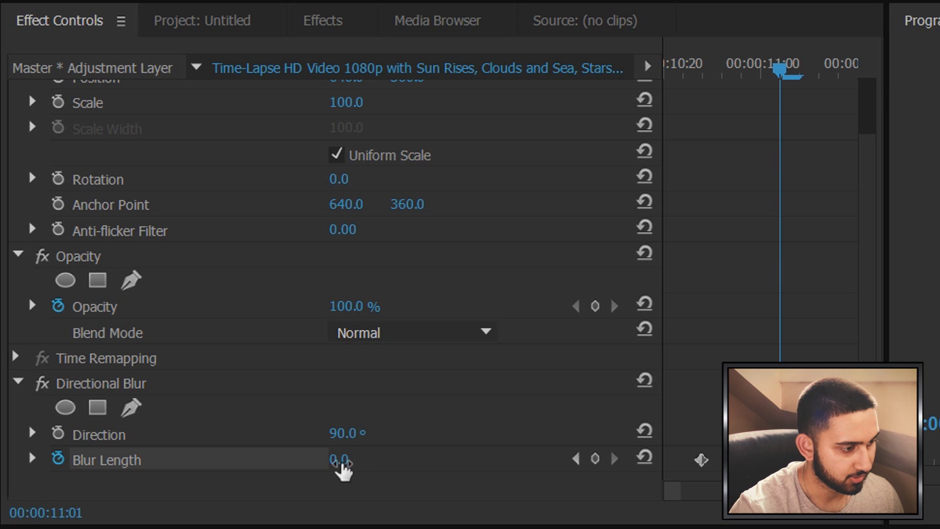
click(345, 458)
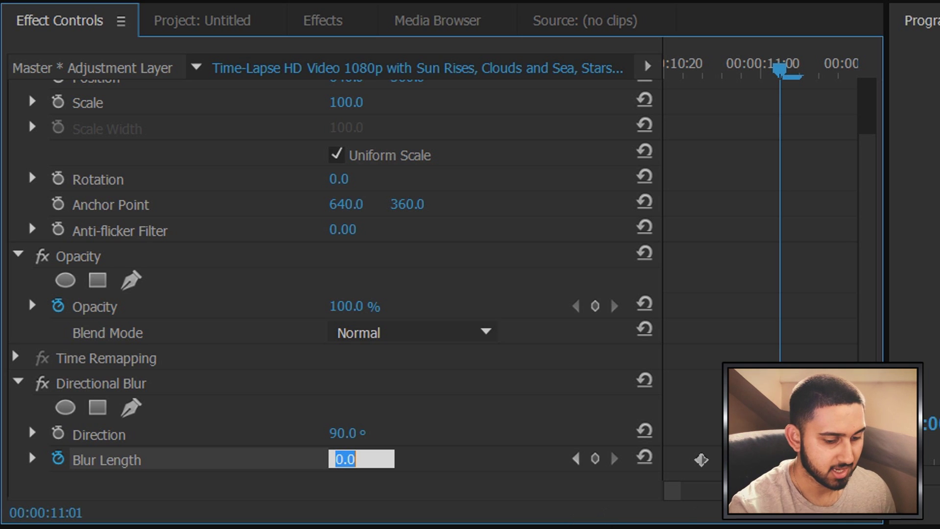
text(45)
key(Return)
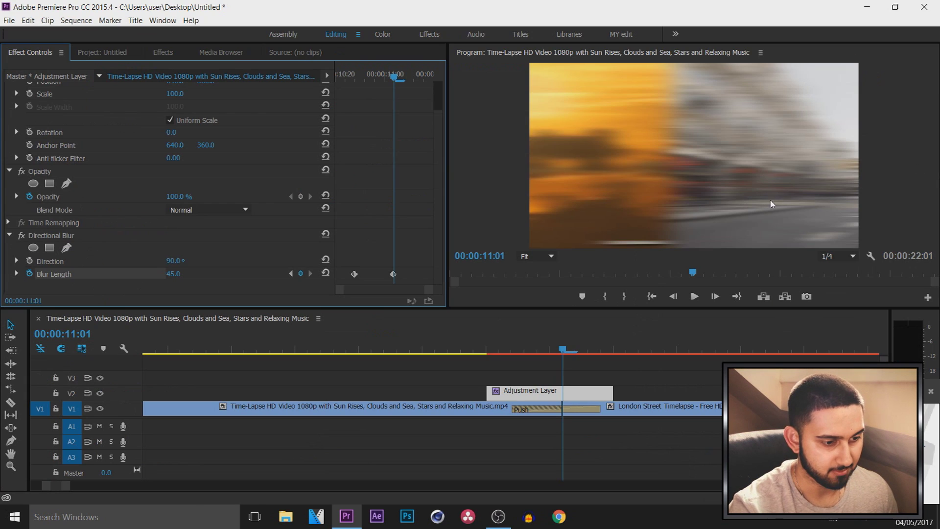
Add a Blur Length keyframe of 0 at 11:04 and play back the transition.
drag(563, 351, 597, 352)
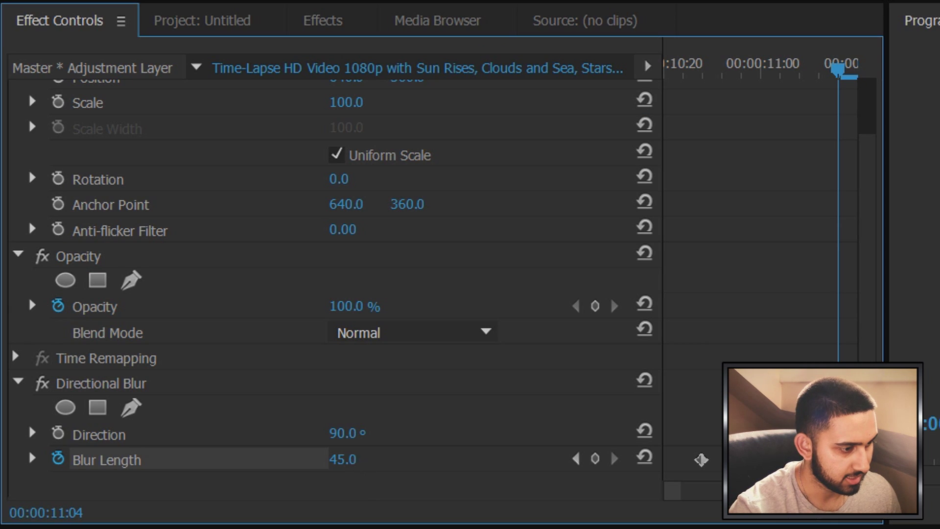
click(365, 457)
text(0)
key(Return)
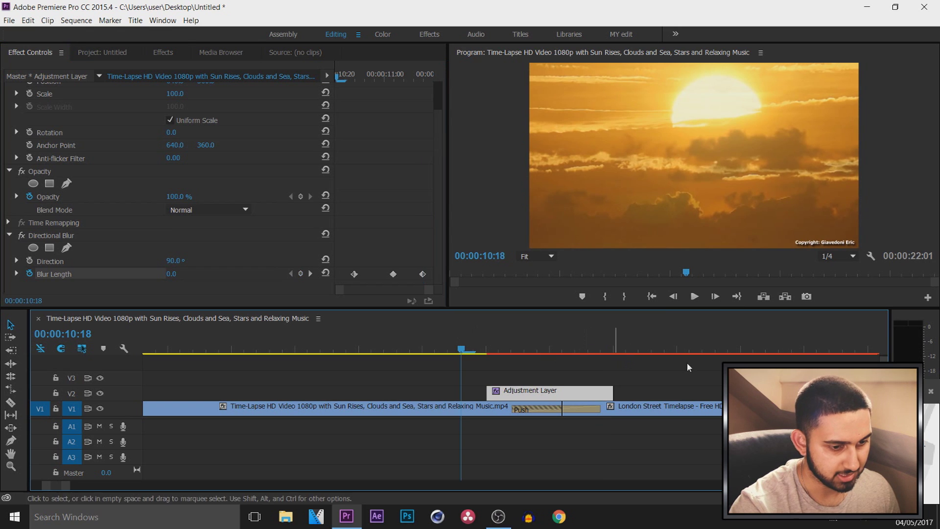
click(694, 296)
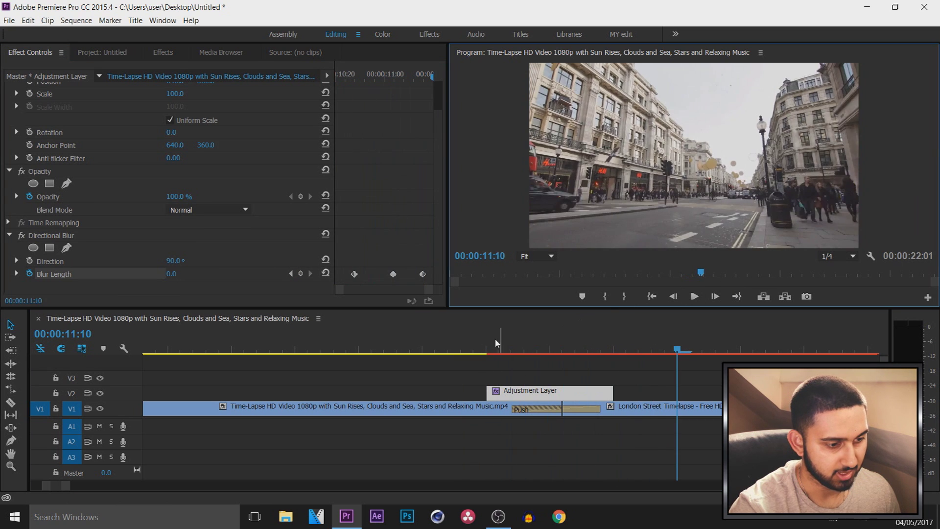
click(487, 349)
drag(495, 350, 483, 373)
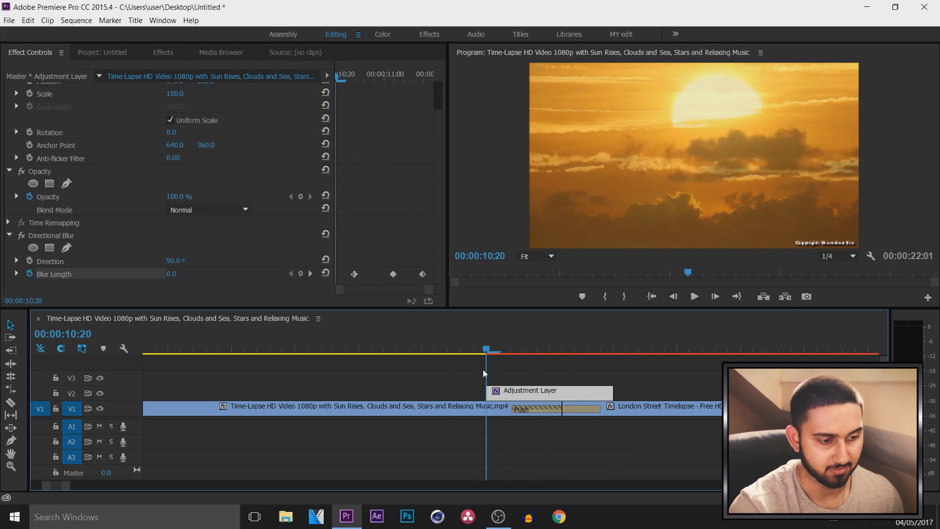